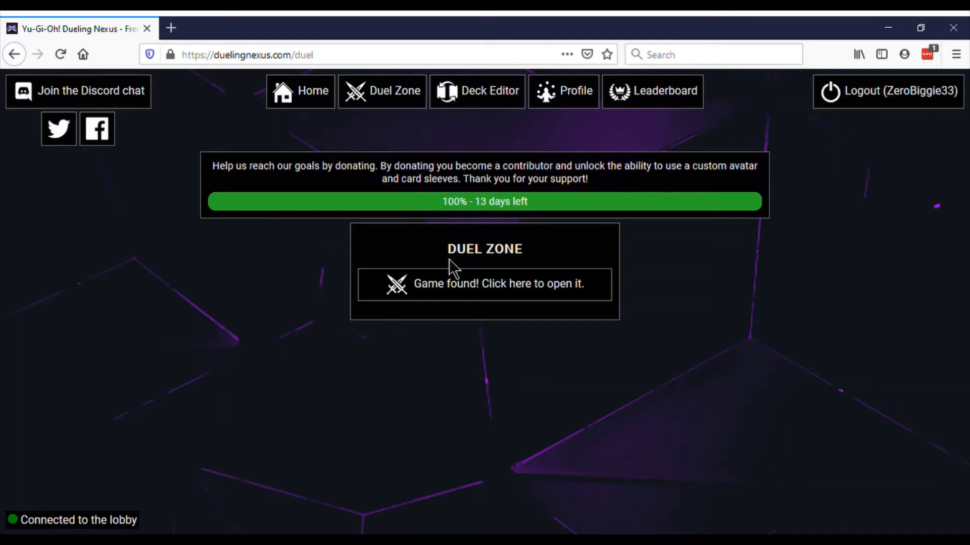
Join the found game, mark ready, and win rock-paper-scissors with paper after a rock tie
click(454, 280)
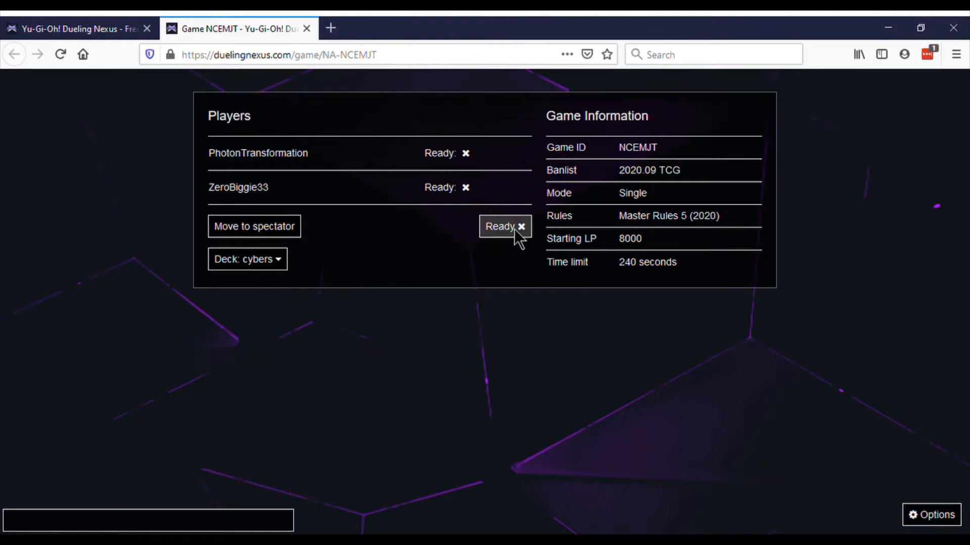
click(518, 232)
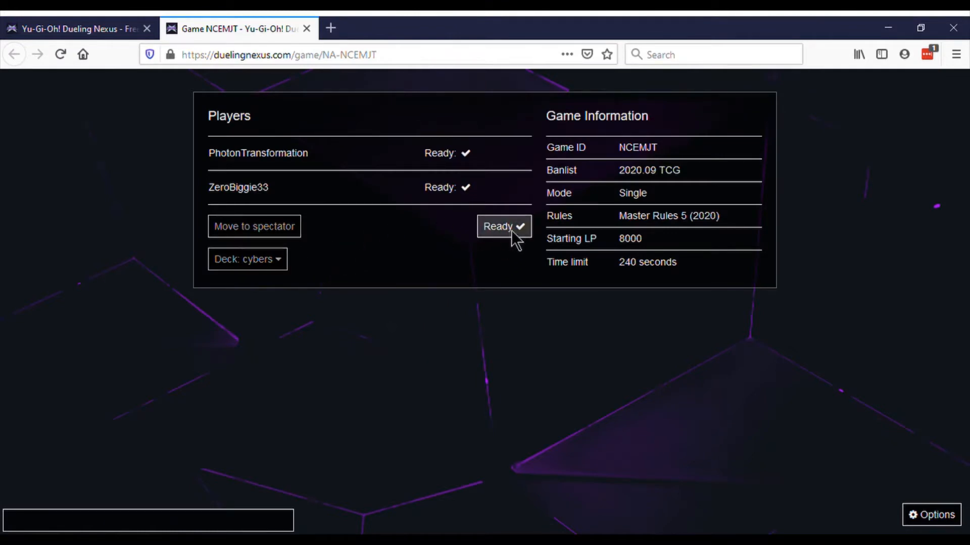
click(402, 162)
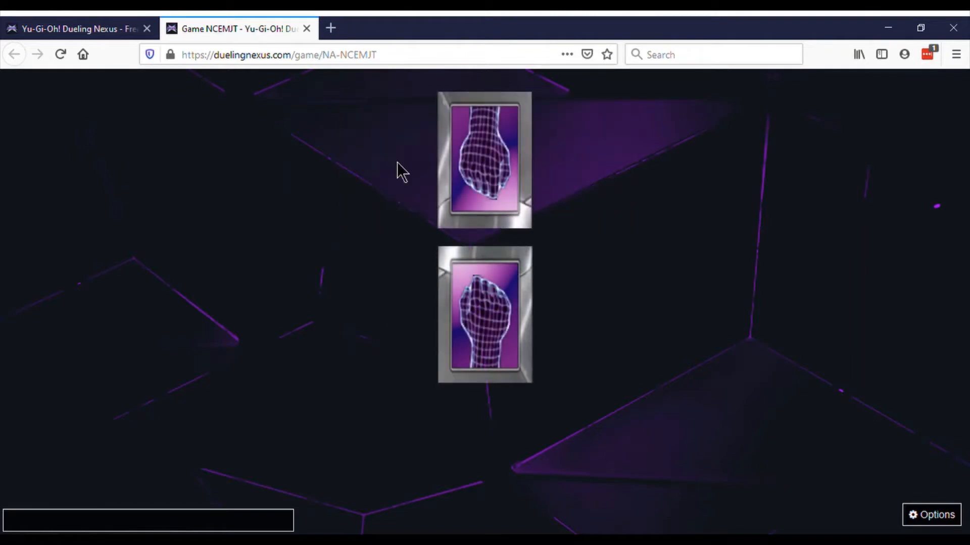
click(523, 169)
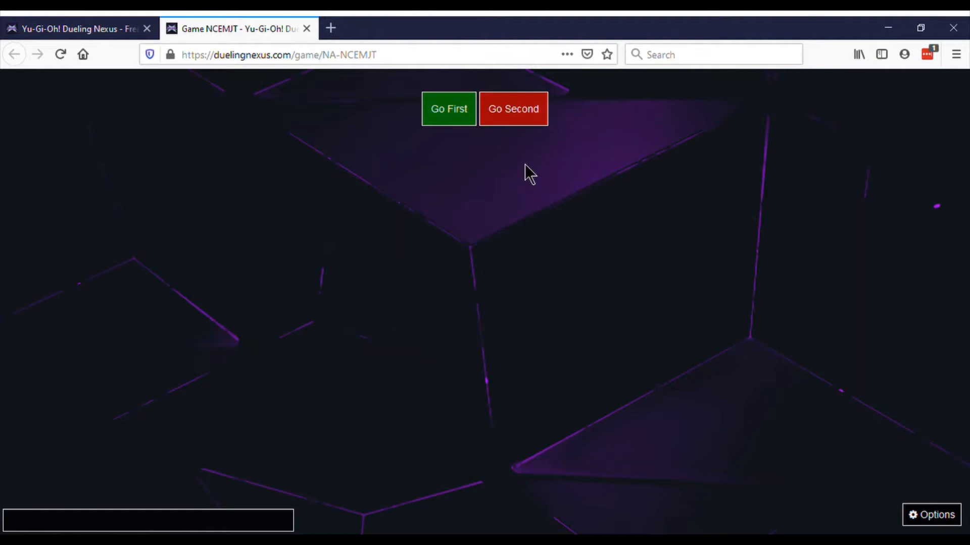
Choose to go second and let the opponent play their opening turn
click(514, 109)
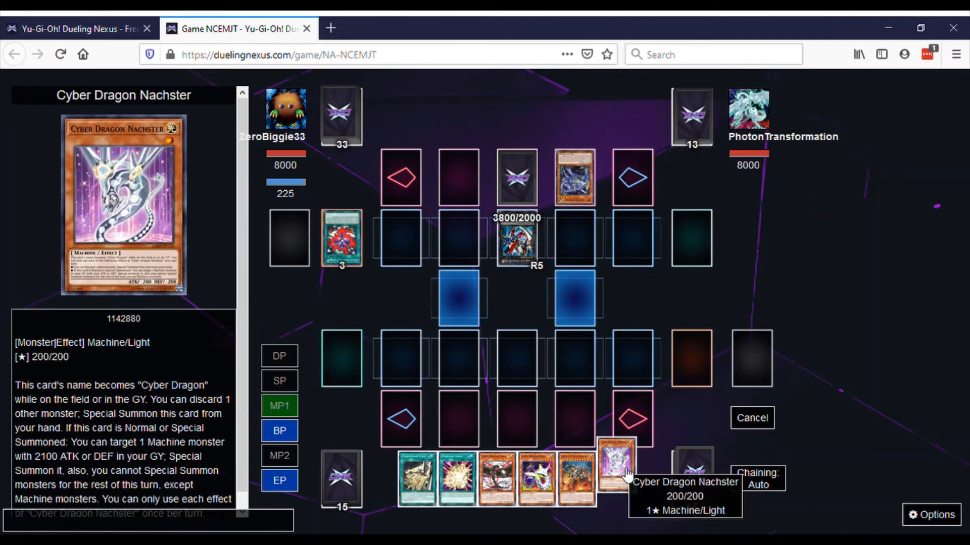
Special summon Cyber Dragon Nachster in attack position, discarding Cyber Dragon Core as cost
mouse_move(615, 465)
click(625, 476)
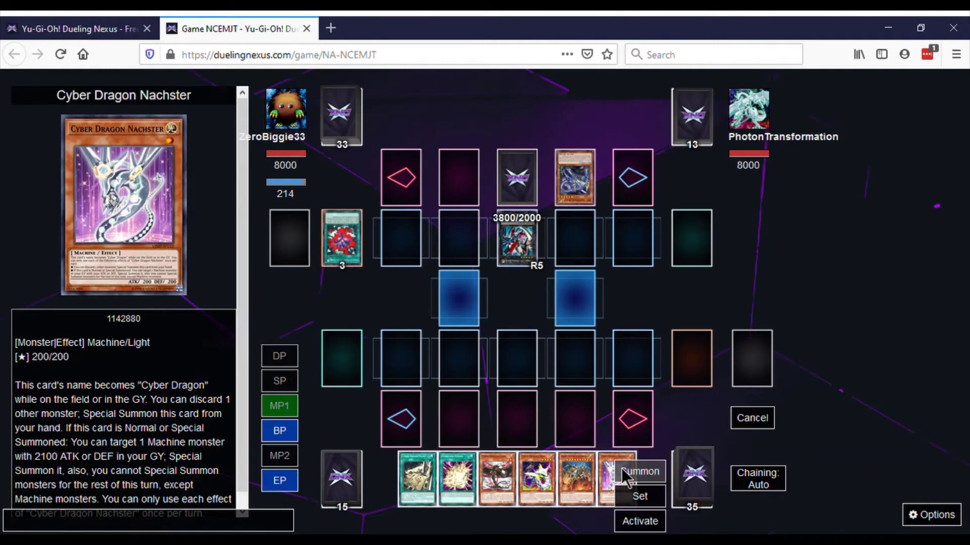
click(641, 521)
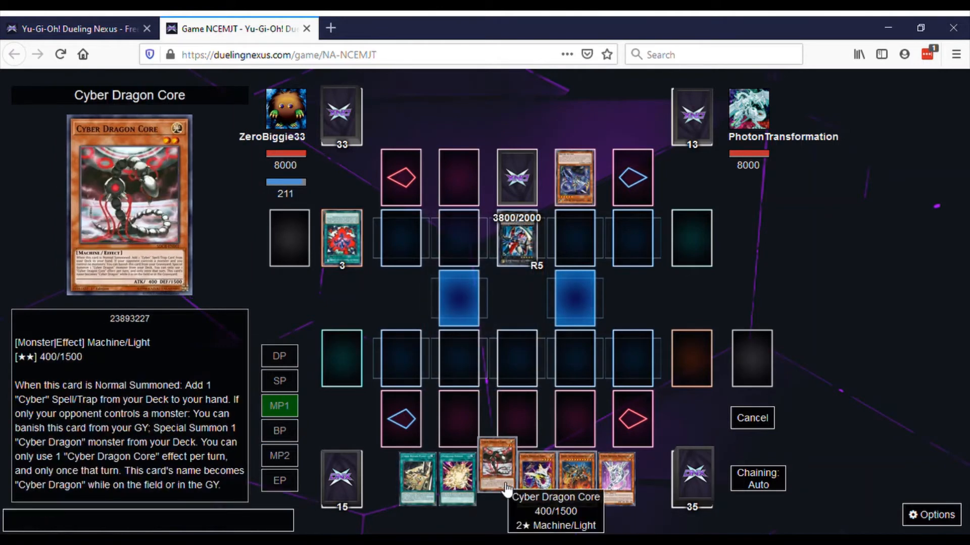
click(517, 474)
click(461, 356)
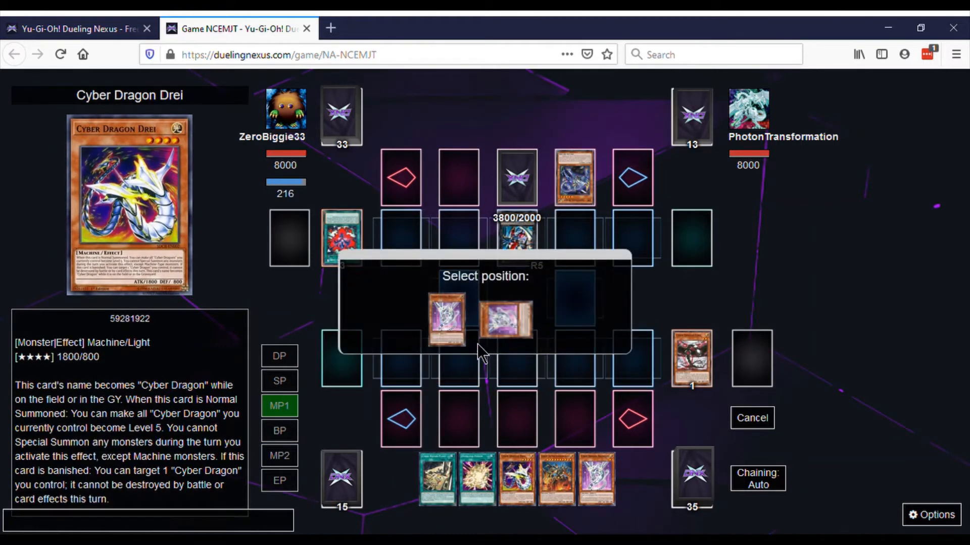
click(455, 327)
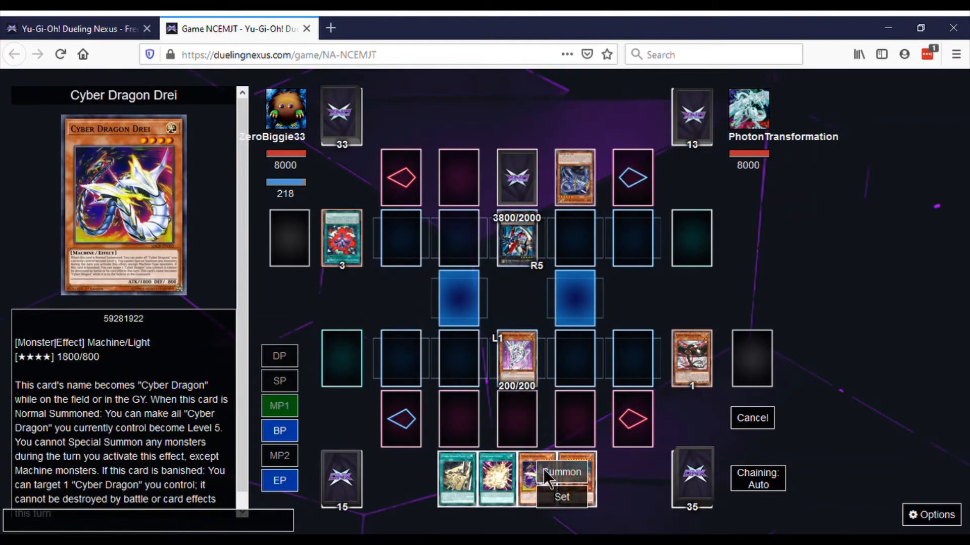
Normal summon Cyber Dragon Drei and make both Cyber Dragons Level 5 with its effect
click(544, 469)
click(574, 358)
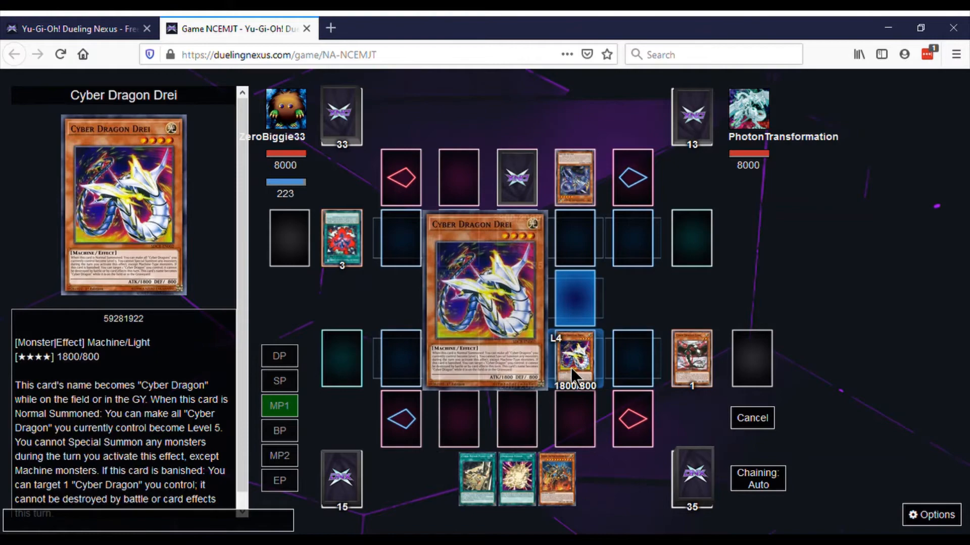
click(477, 328)
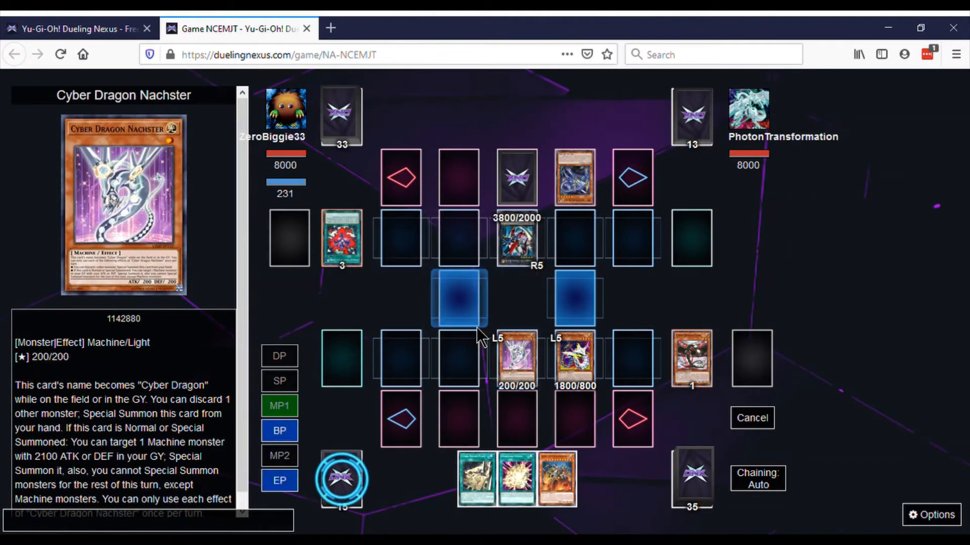
Special summon Jizukiru to the opponent's field by tributing their 3800 ATK monster
click(555, 475)
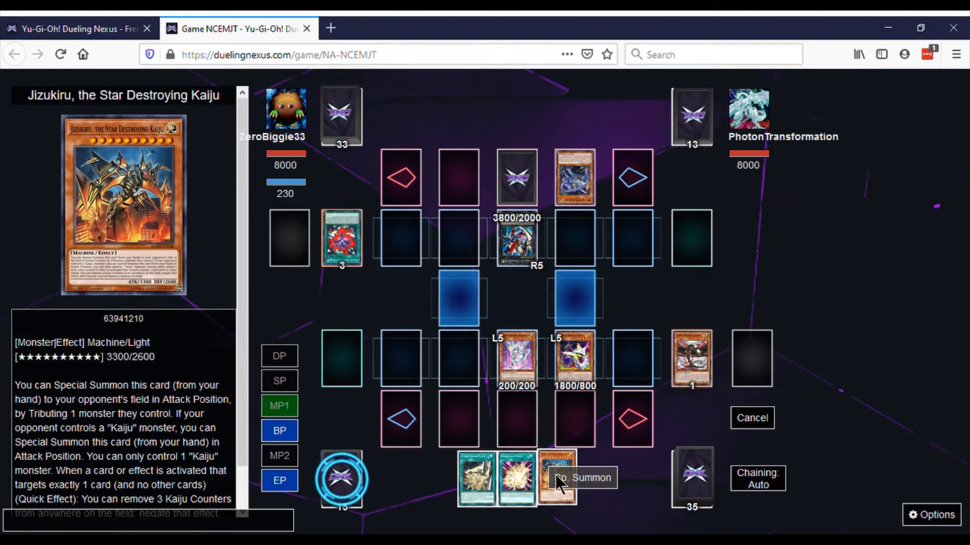
click(581, 478)
click(517, 242)
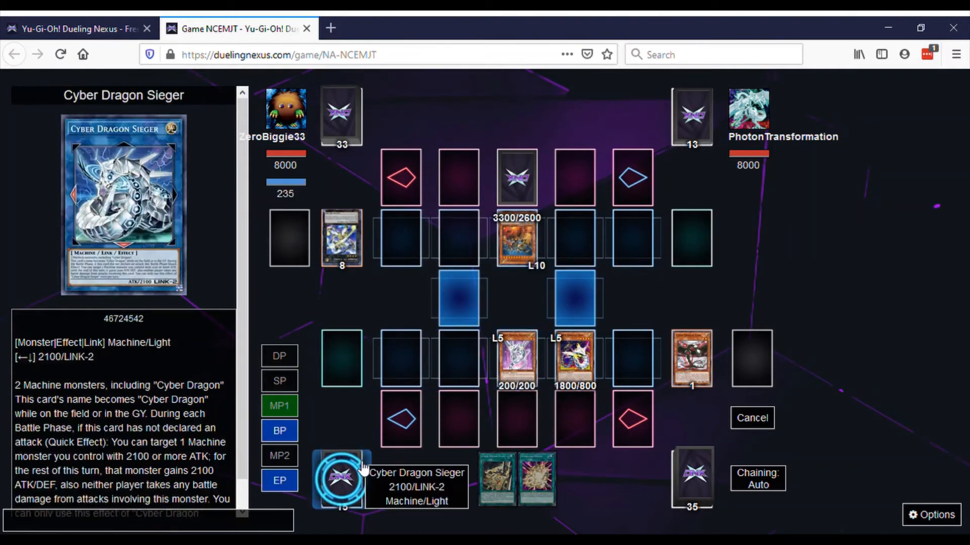
Xyz summon Cyber Dragon Nova in attack position using Nachster and Drei as materials
click(342, 477)
click(385, 493)
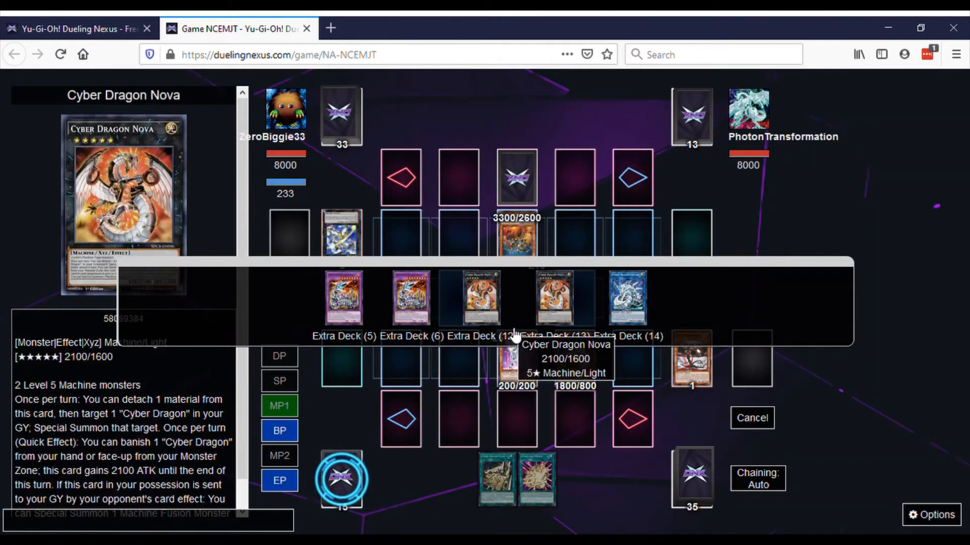
click(496, 313)
click(516, 360)
click(575, 360)
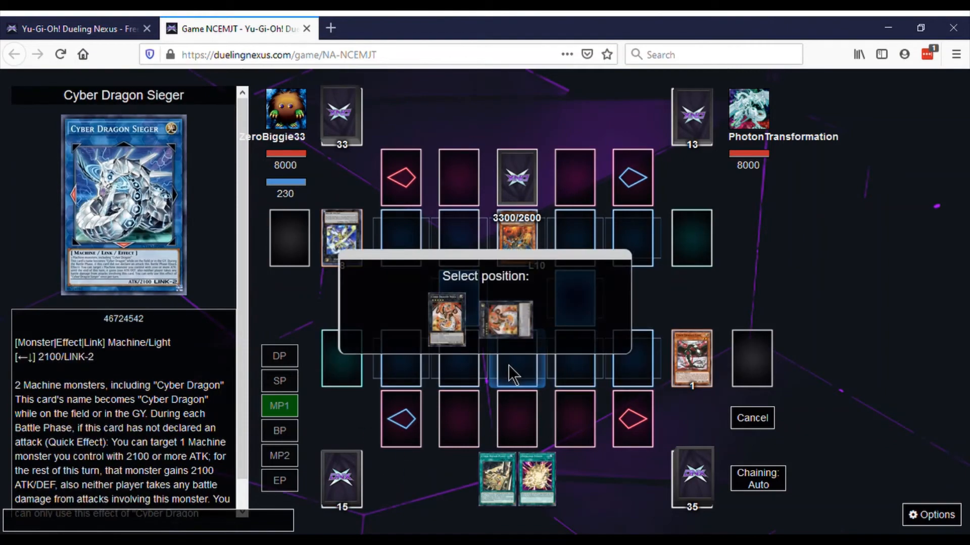
click(447, 318)
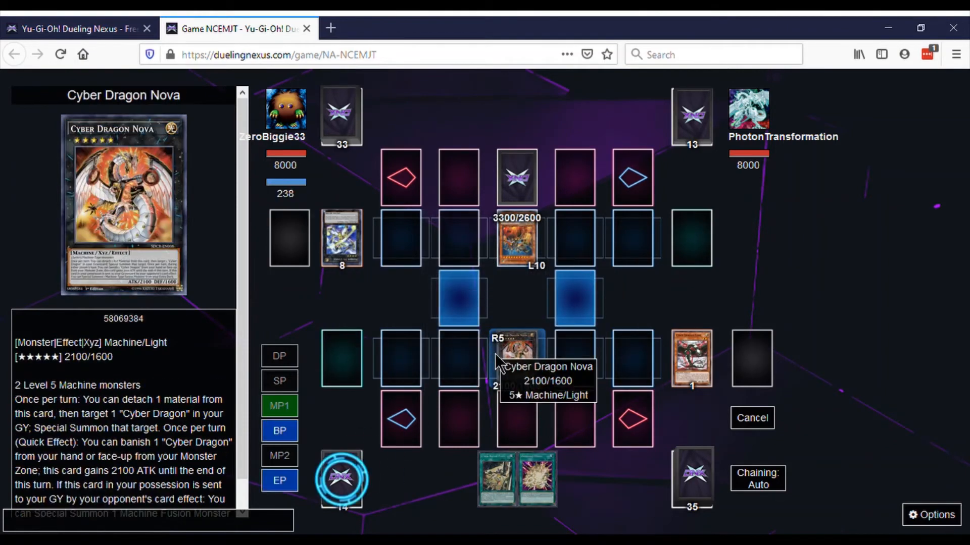
Detach a material with Nova's effect to revive a Cyber Dragon in face-up attack position
click(505, 359)
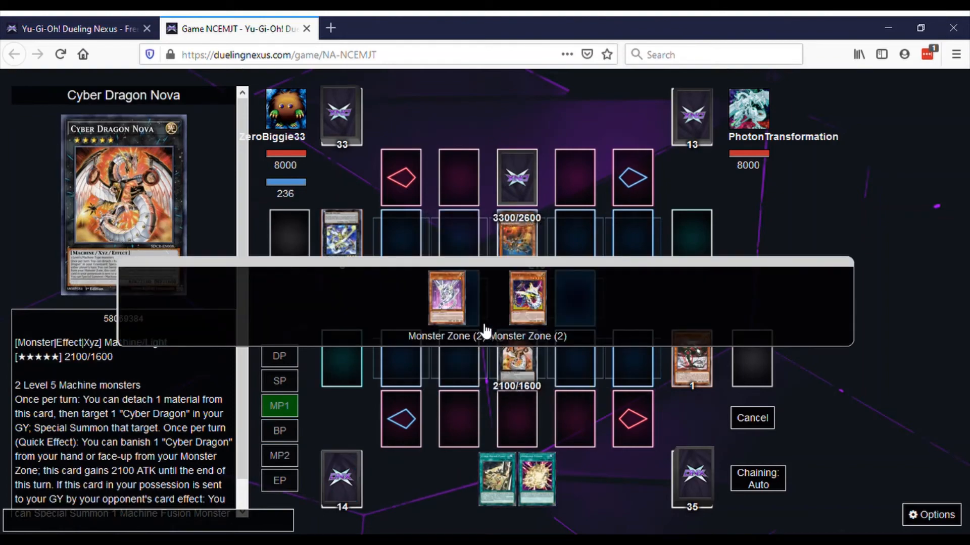
click(535, 312)
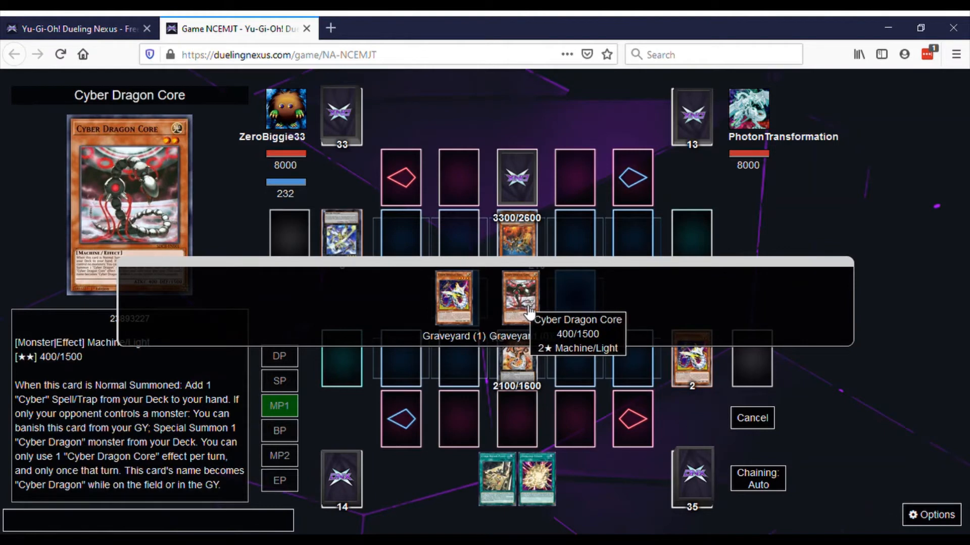
click(457, 298)
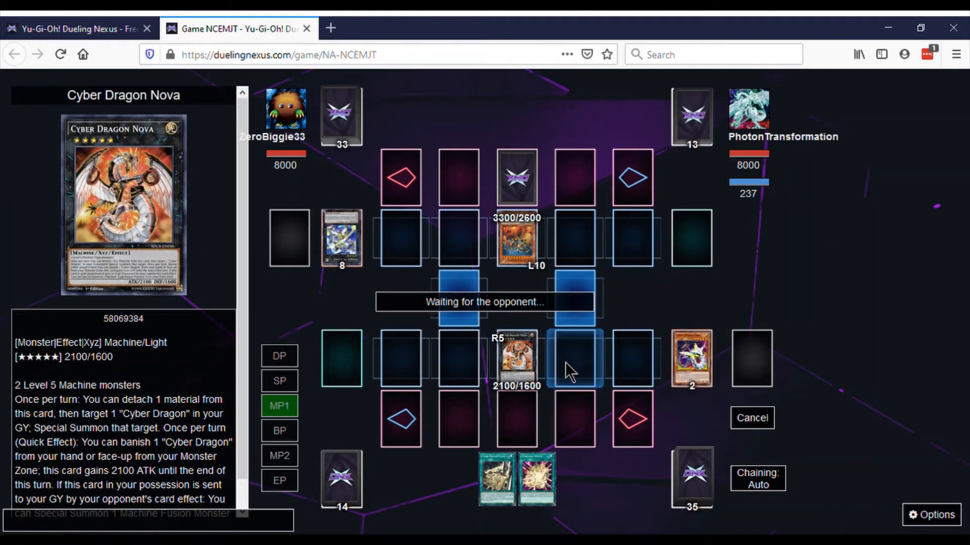
click(570, 371)
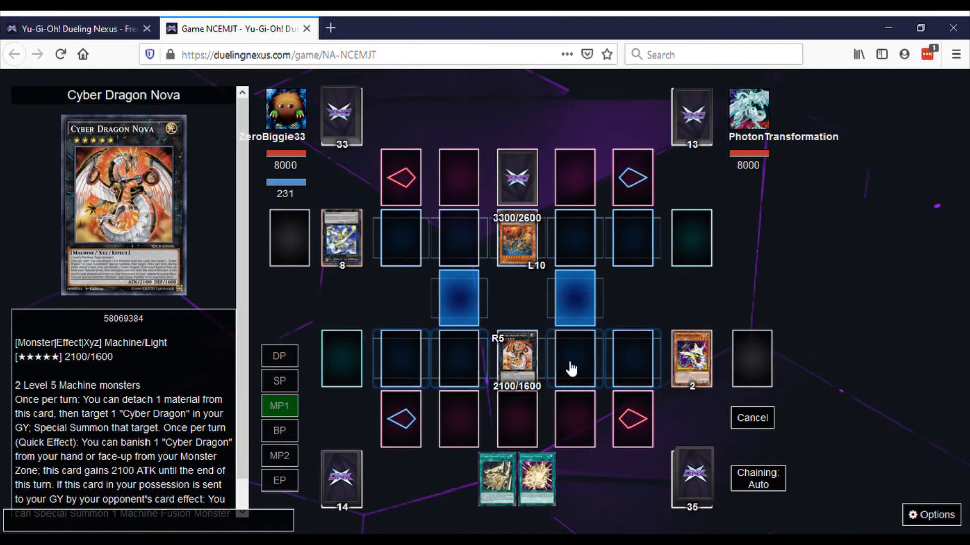
click(462, 326)
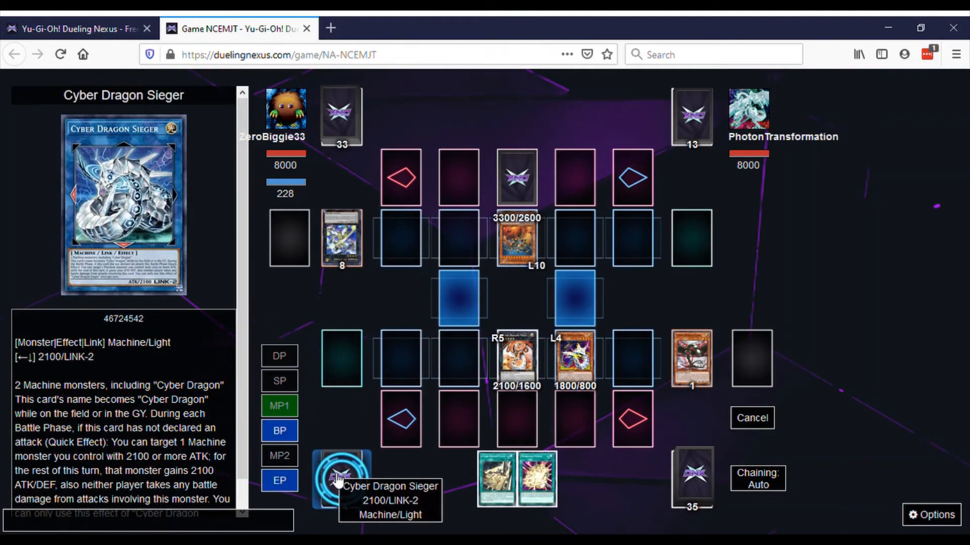
Xyz summon Cyber Dragon Infinity over Nova in attack position
click(341, 481)
click(371, 491)
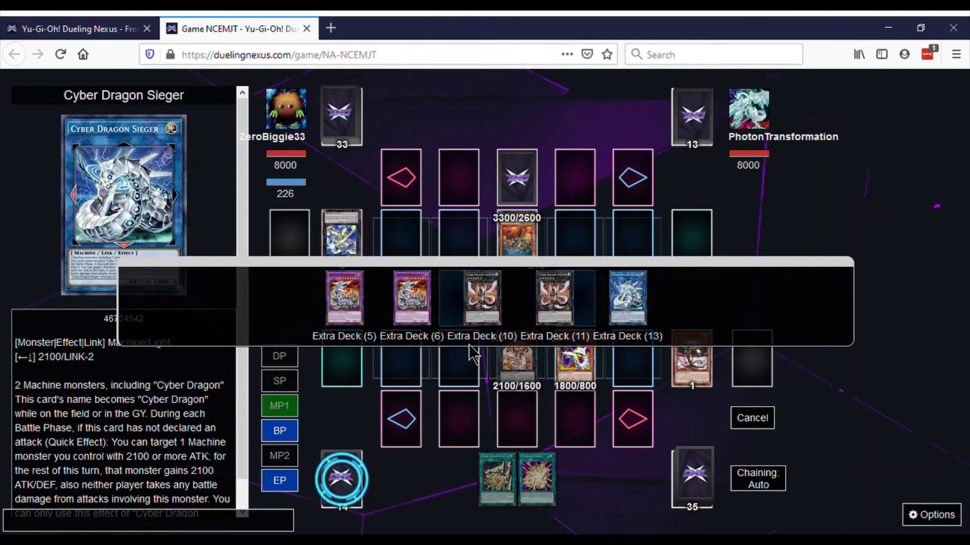
click(491, 315)
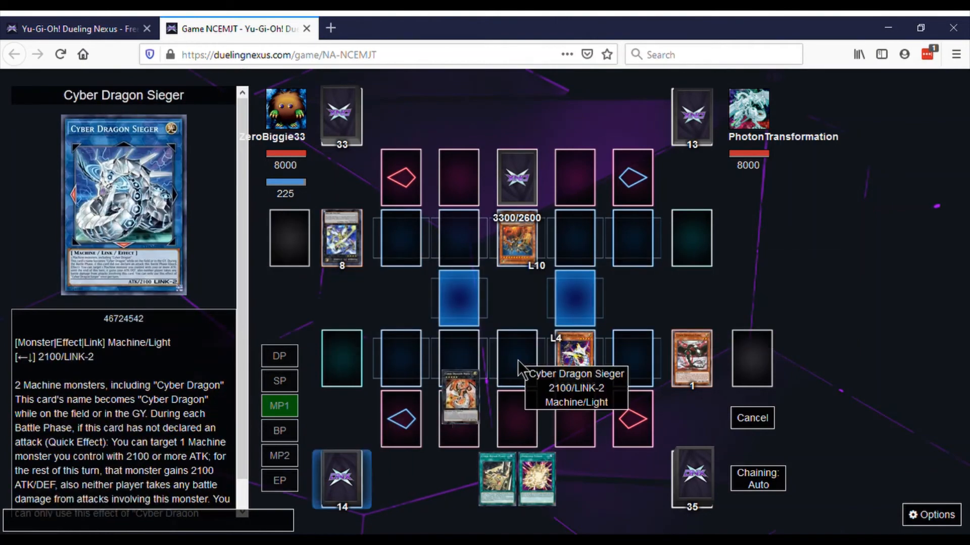
click(518, 359)
click(447, 320)
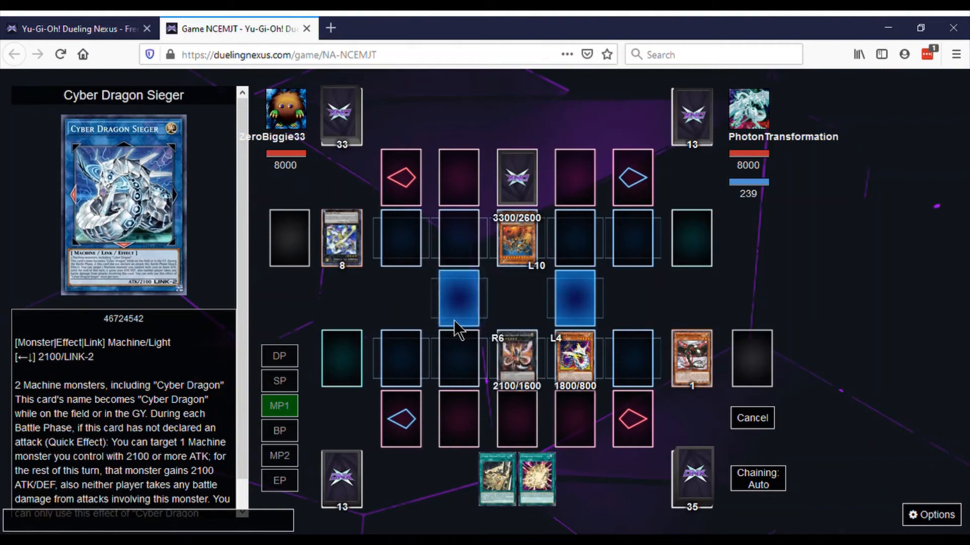
Remove the opponent's Jizukiru with Infinity's effect and chain Infinity's effect in response
click(528, 364)
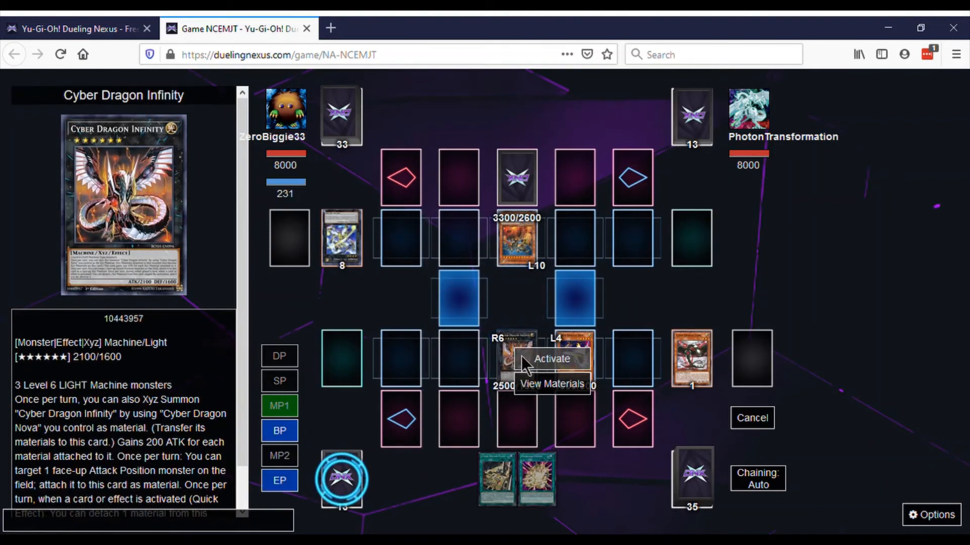
click(527, 243)
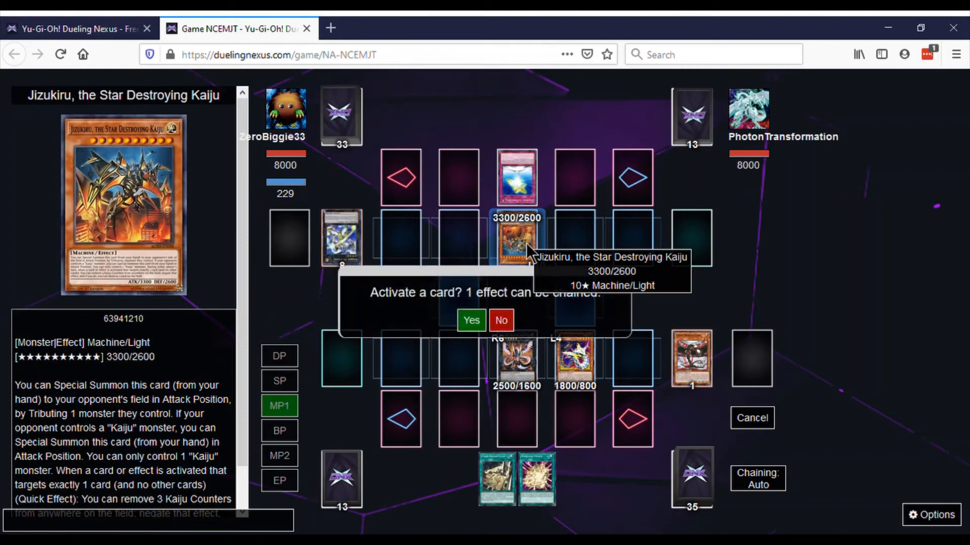
click(473, 321)
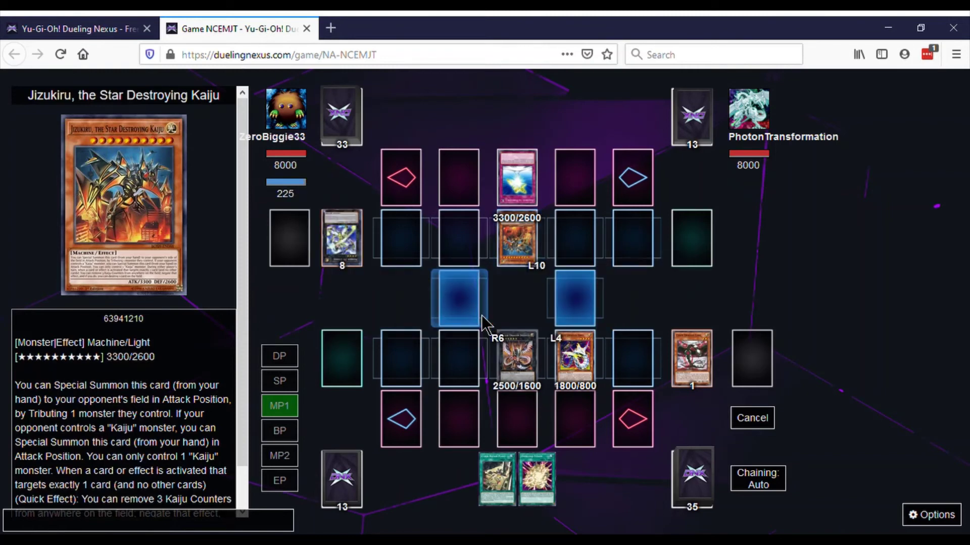
click(520, 356)
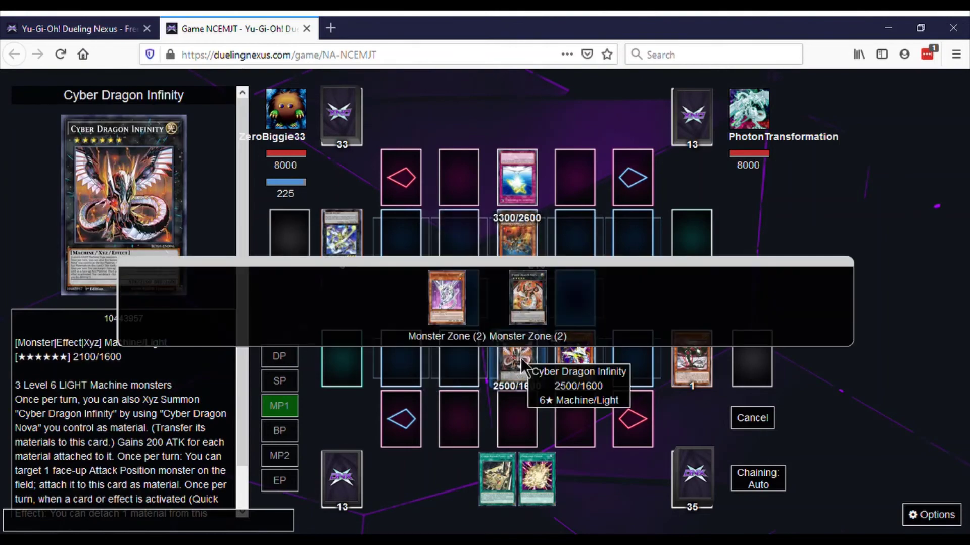
click(447, 298)
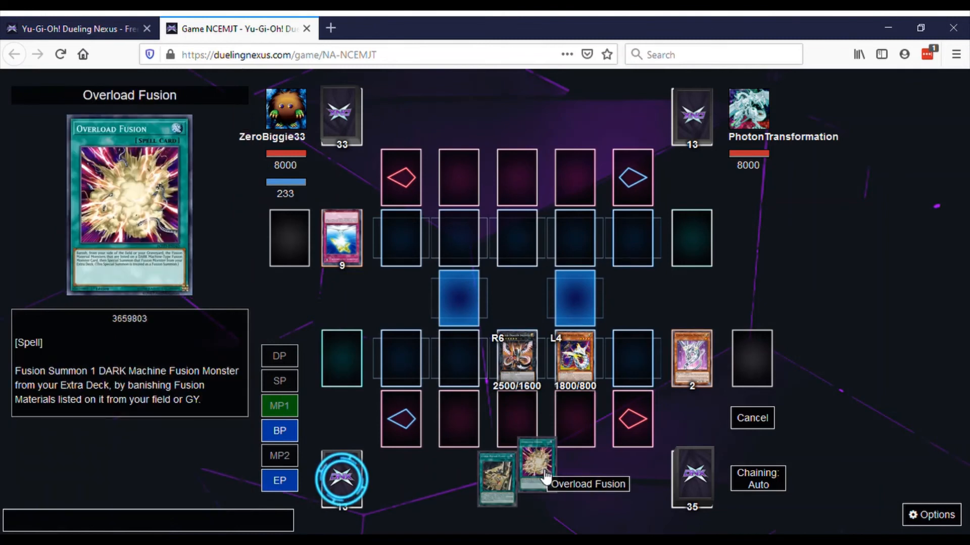
Fusion summon Chimeratech Rampage Dragon in attack position with Overload Fusion using Cyber Dragon materials
mouse_move(537, 479)
click(540, 468)
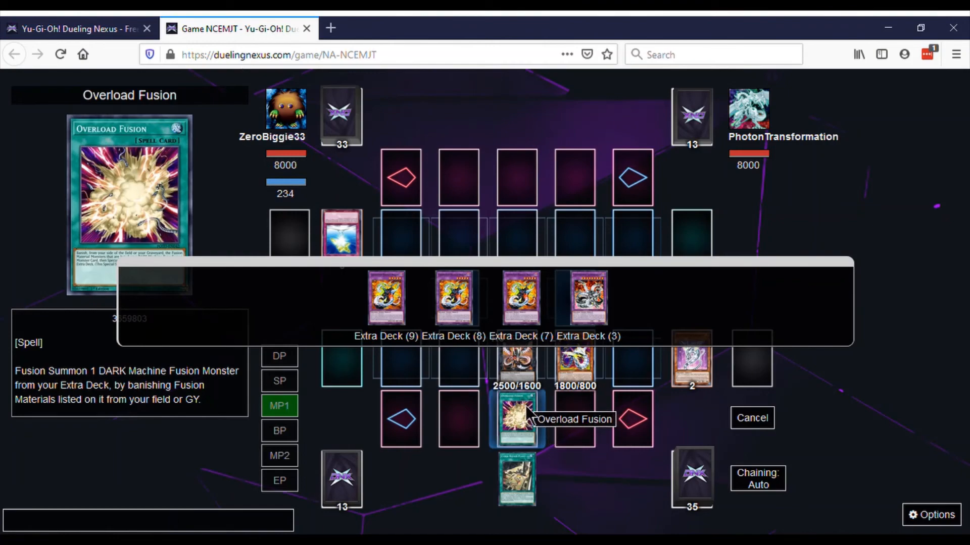
click(527, 304)
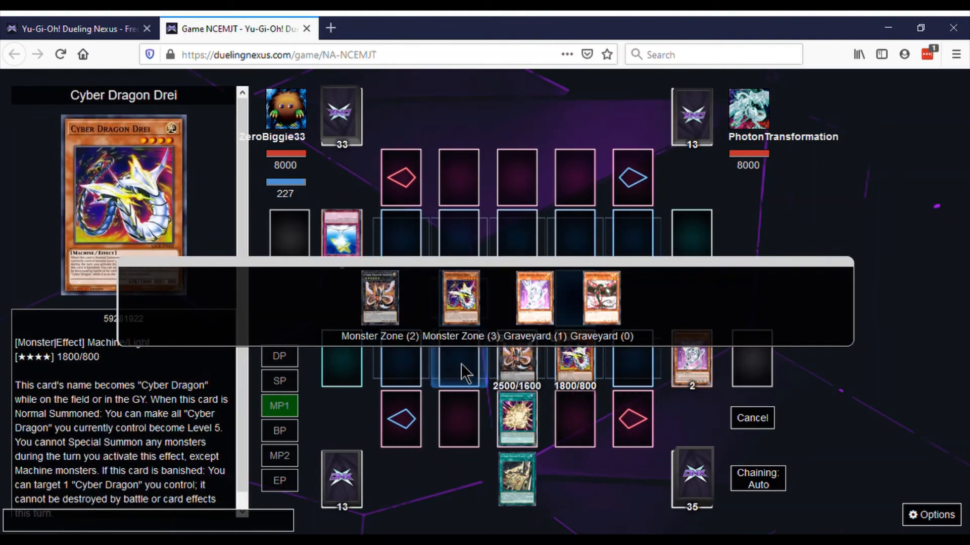
click(460, 300)
click(461, 363)
click(447, 321)
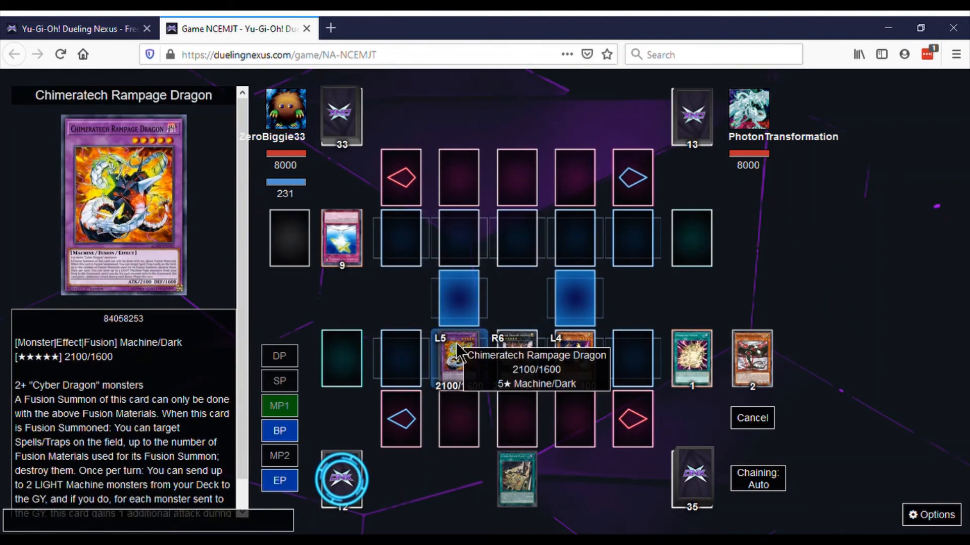
Send Cyber Dragon Core from the deck to the graveyard with Rampage Dragon's effect
click(457, 346)
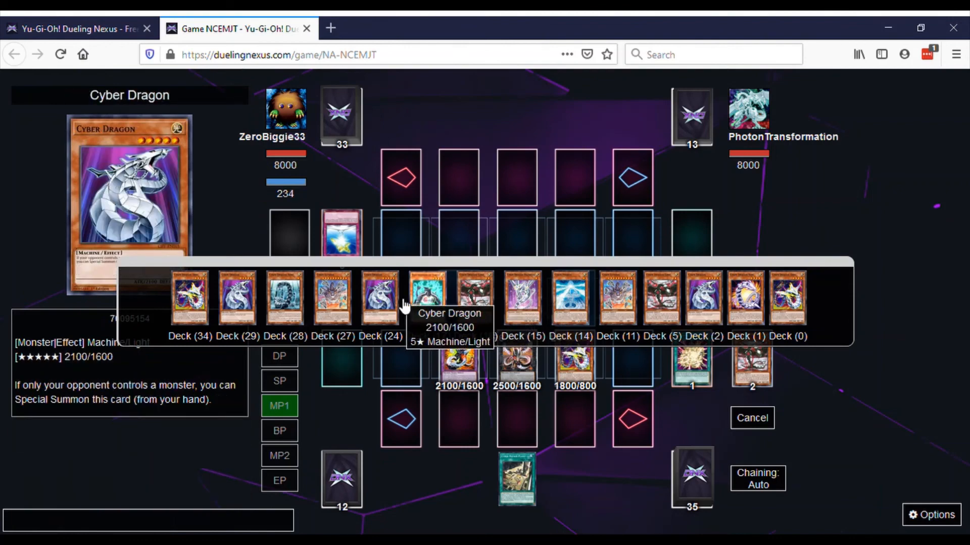
click(473, 300)
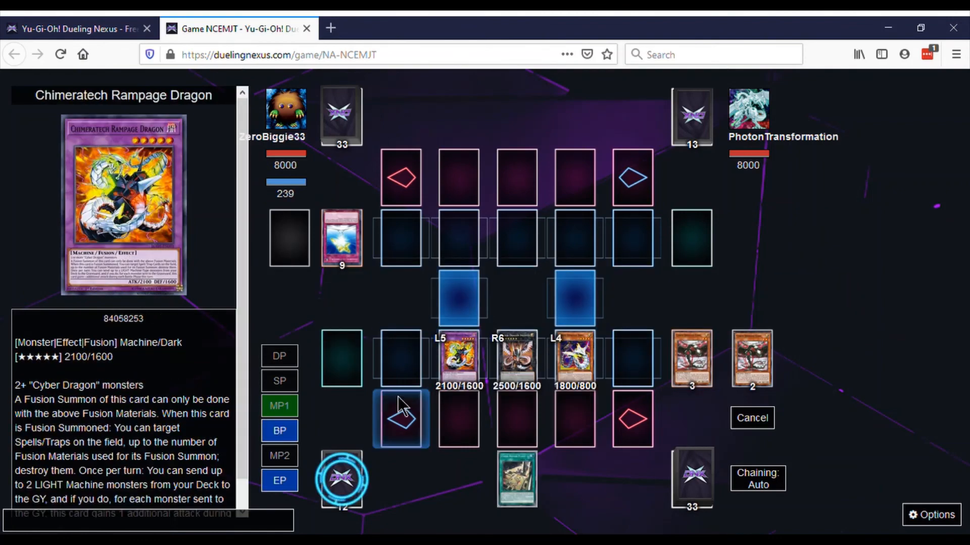
Attack directly three times with Rampage Dragon for 2100 each, then finish with Infinity's attack
click(280, 431)
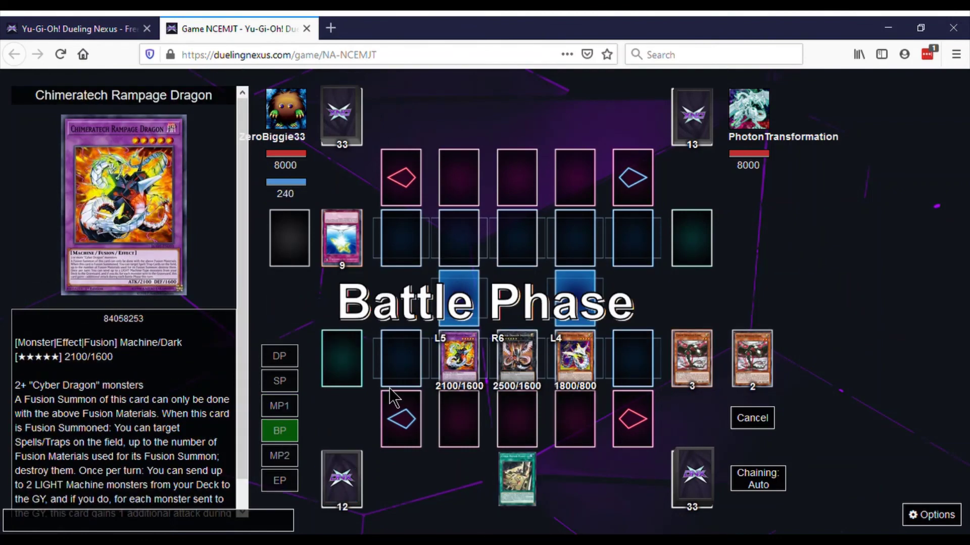
click(460, 357)
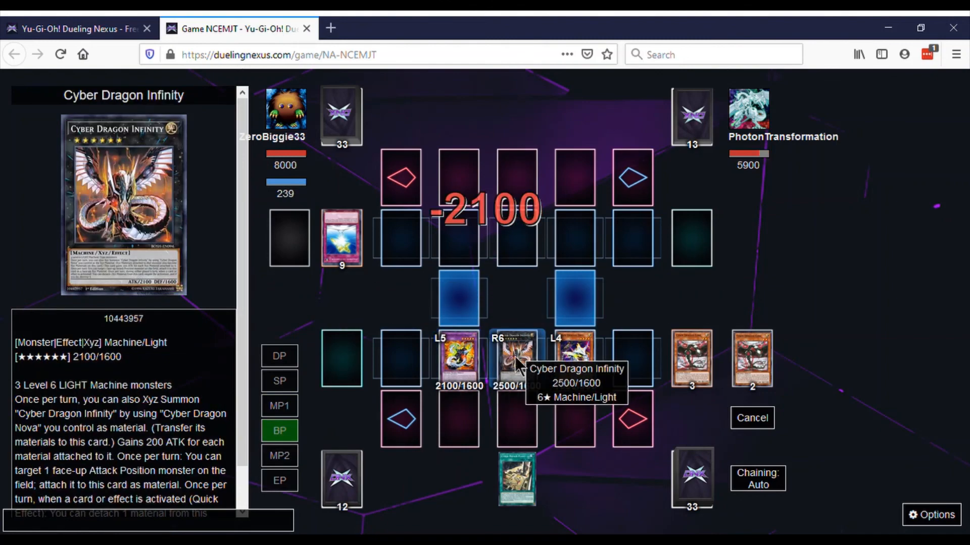
click(469, 365)
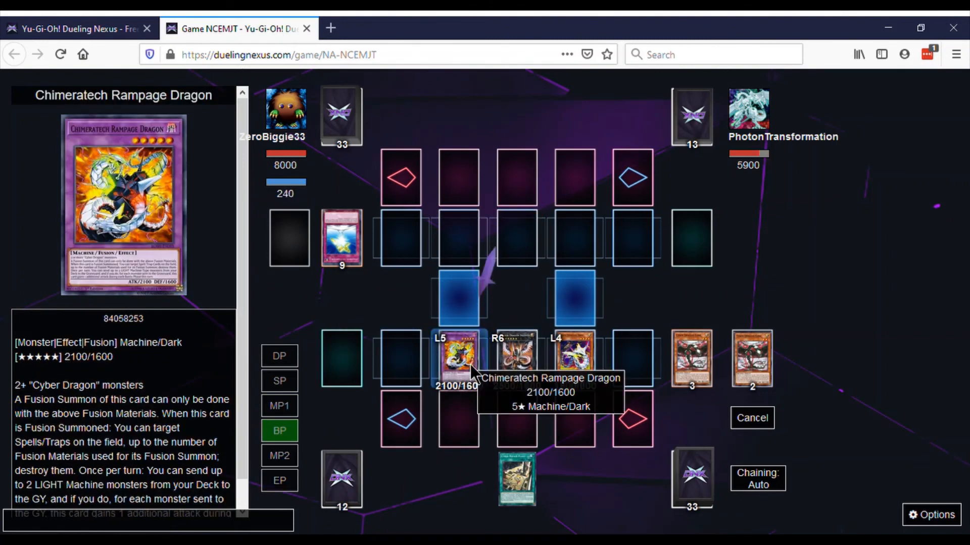
click(470, 364)
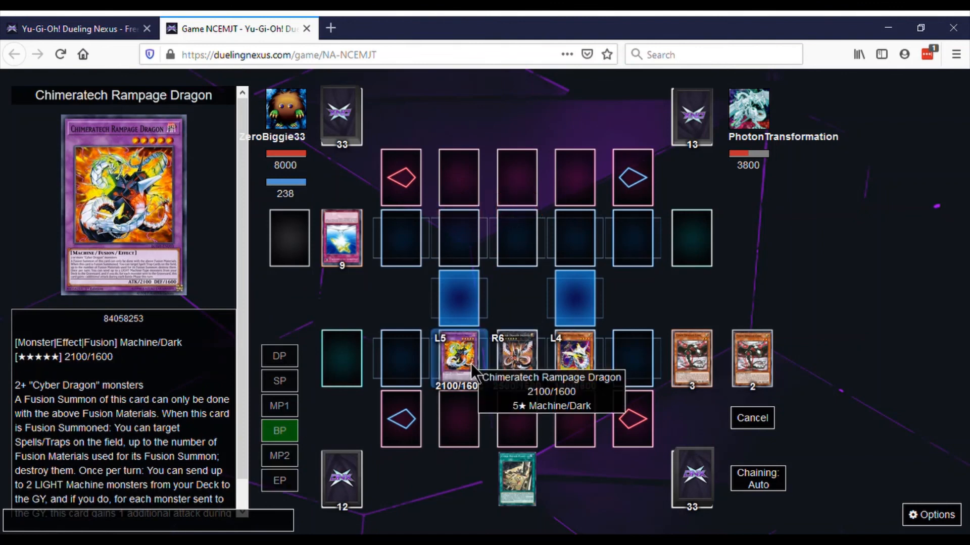
click(513, 363)
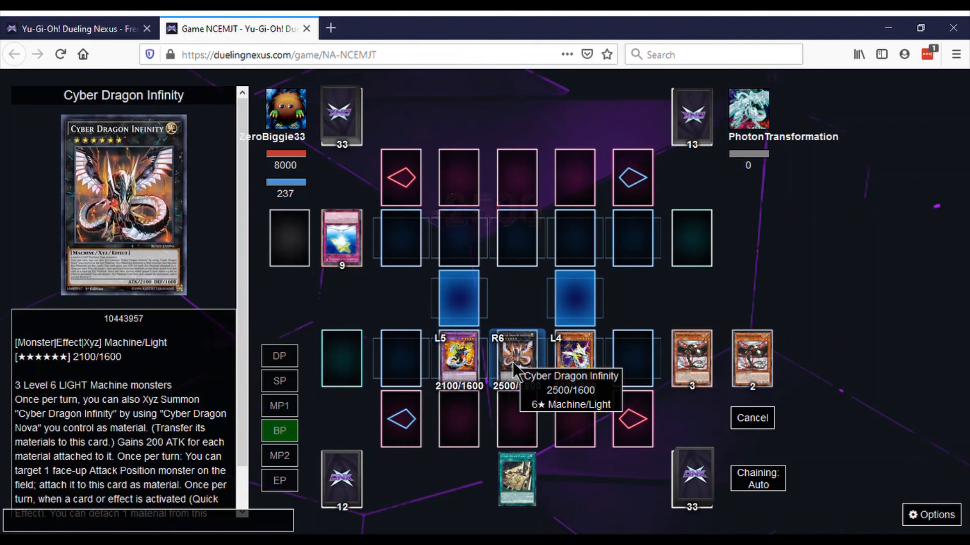